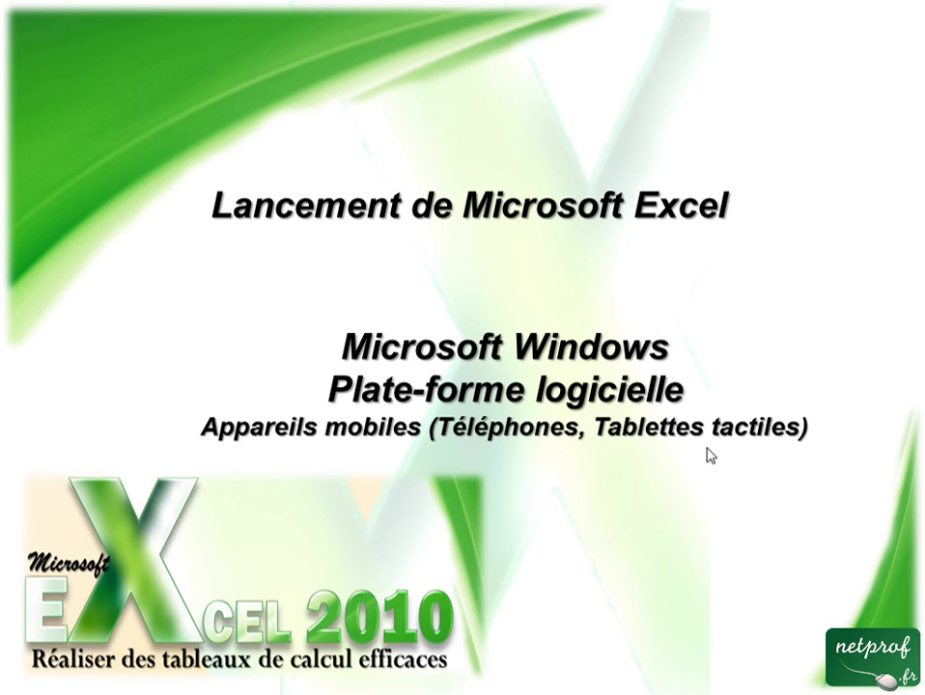
Advance past the 'Lancement de Microsoft Excel' title slide to the Windows 7 desktop.
{"action": "left_click", "coordinate": [712, 453]}
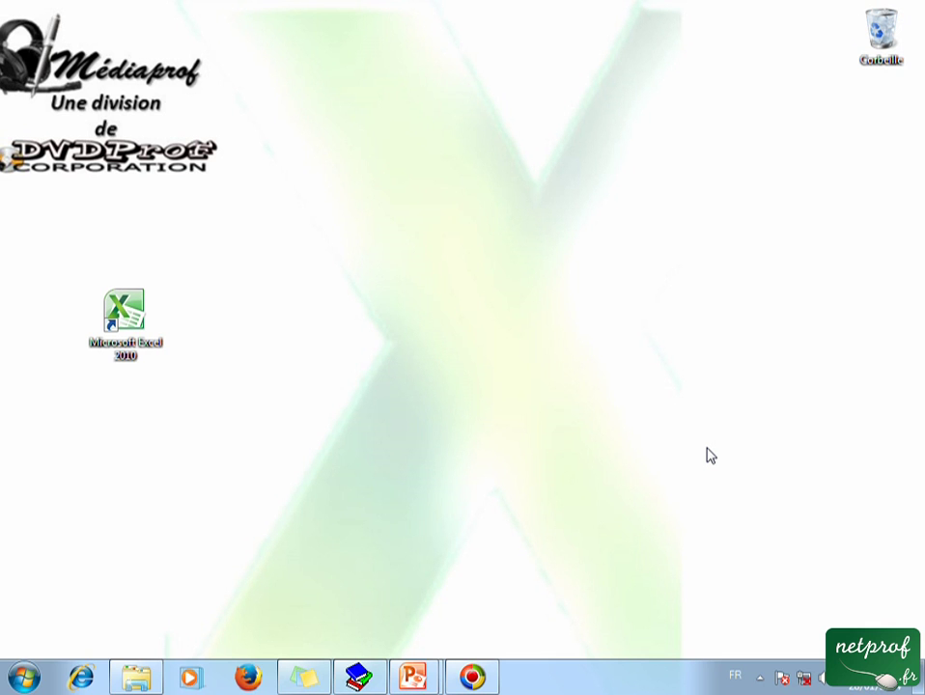
Reopen the Start menu and expand 'Tous les programmes' to list every installed program.
{"action": "left_click", "coordinate": [19, 682]}
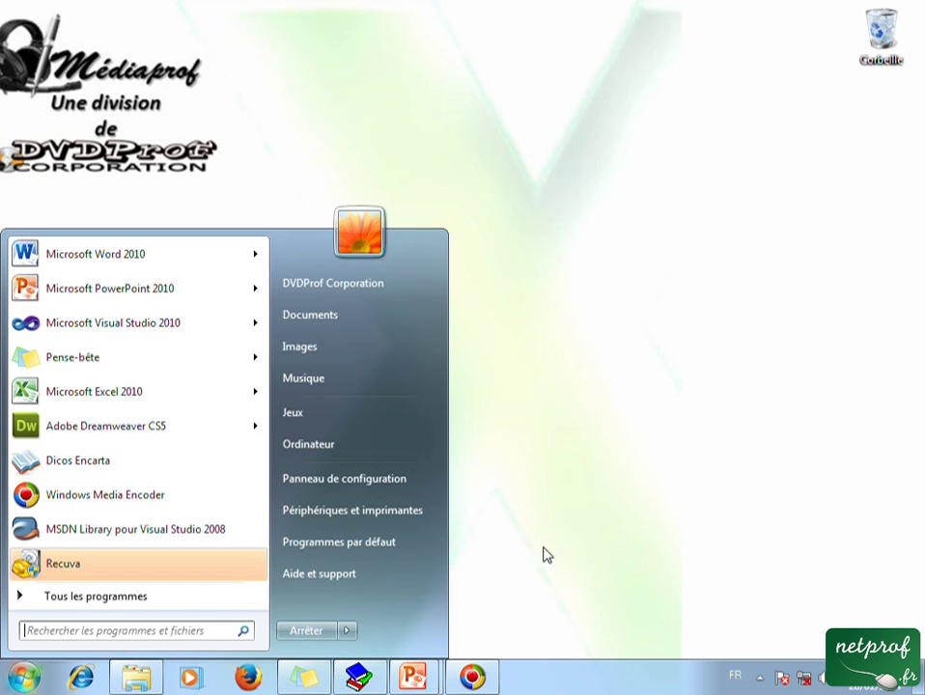
{"action": "left_click", "coordinate": [544, 554]}
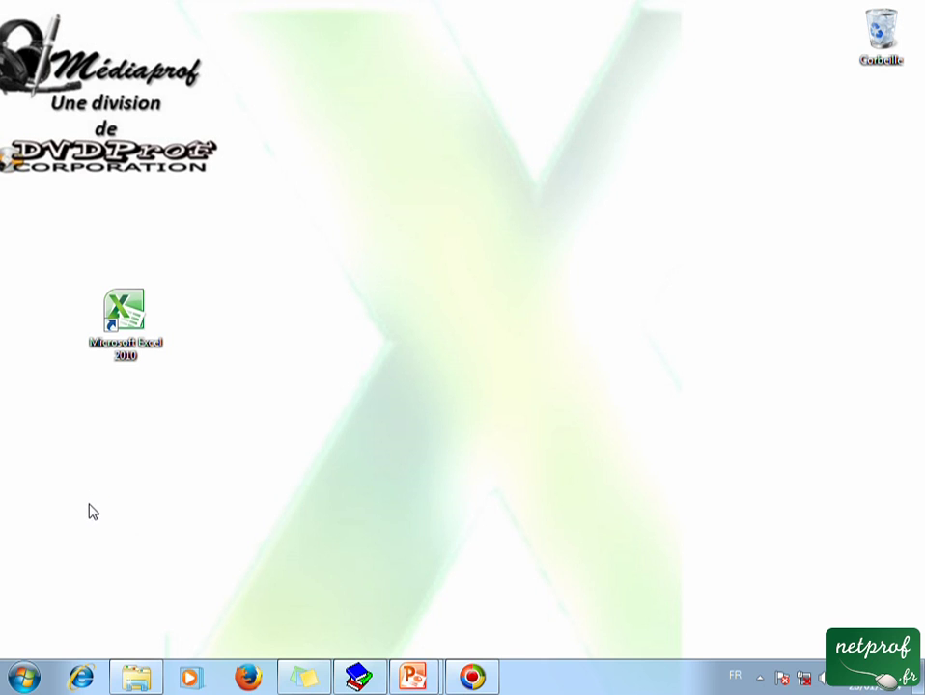
{"action": "left_click", "coordinate": [21, 679]}
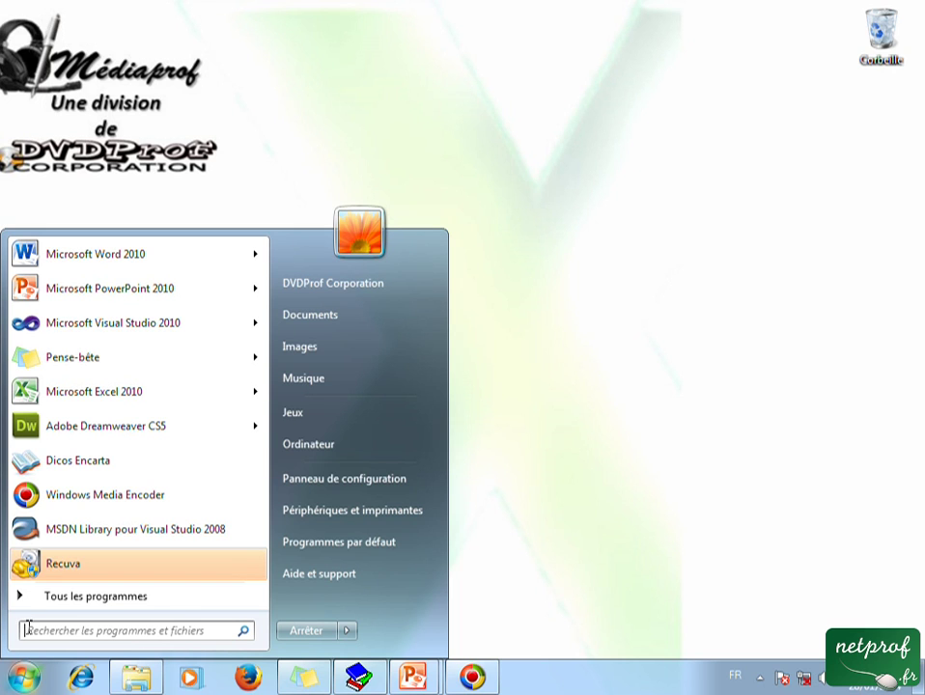
{"action": "left_click", "coordinate": [94, 596]}
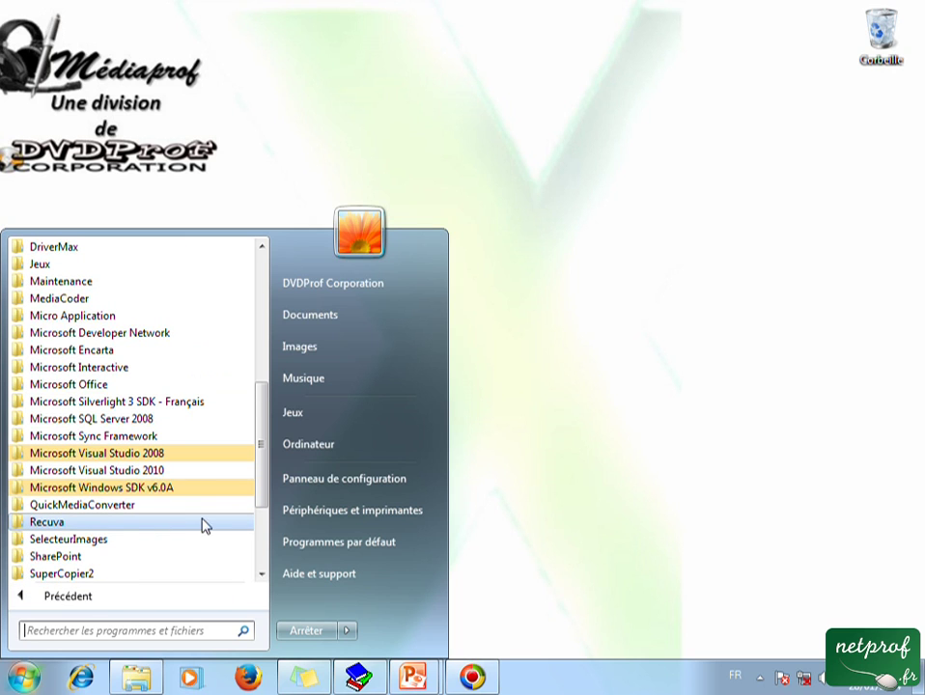
Expand the Microsoft Office folder in the All Programs list to show the 2010 applications.
{"action": "left_click_drag", "start_coordinate": [265, 494], "coordinate": [265, 490]}
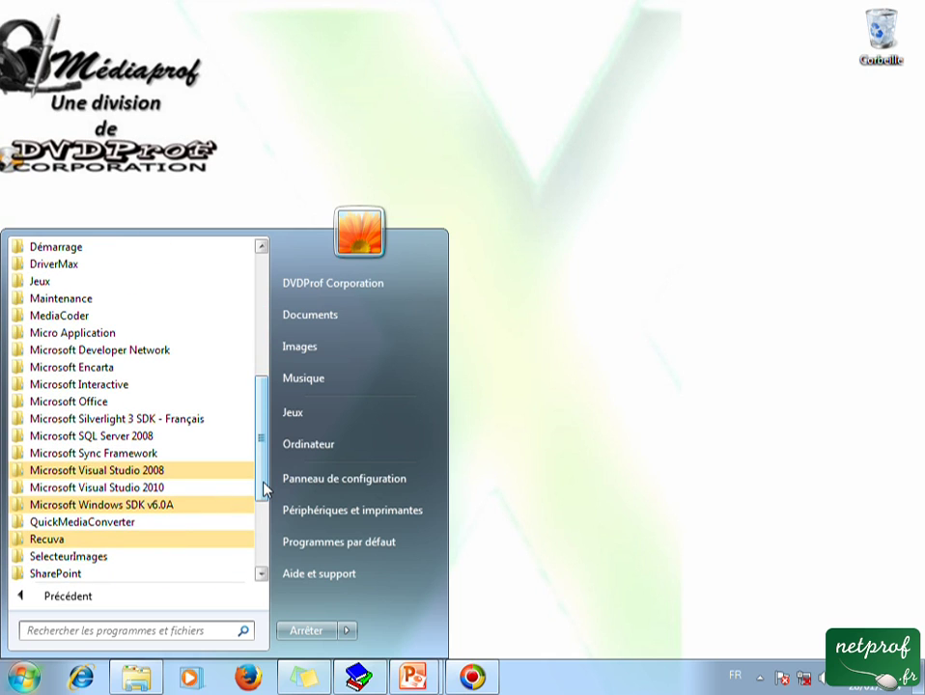
{"action": "left_click", "coordinate": [109, 403]}
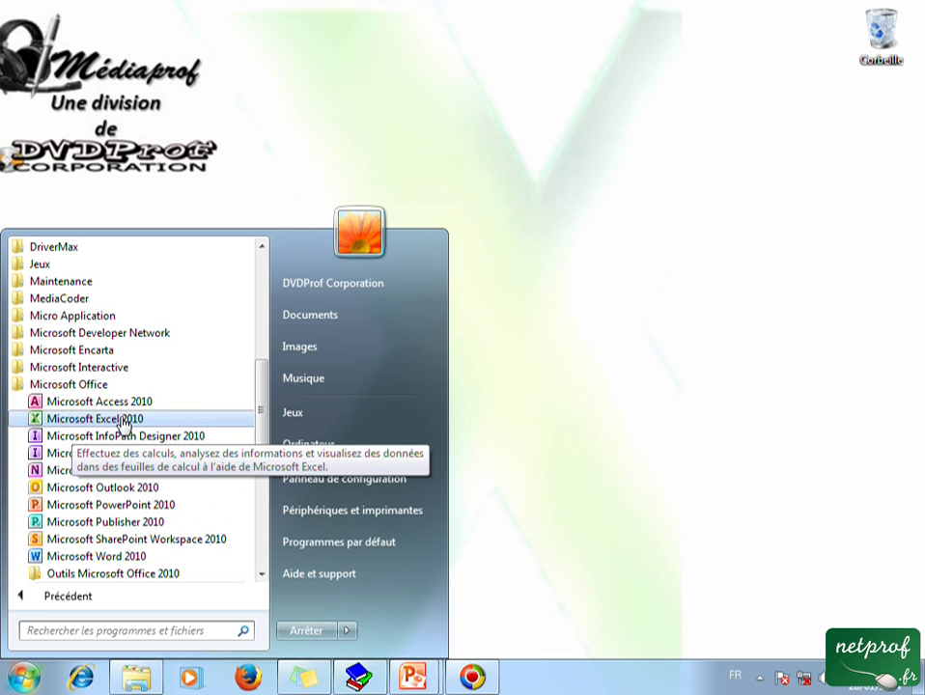
Launch Microsoft Excel 2010 from the Office folder, then select its desktop shortcut.
{"action": "left_click", "coordinate": [124, 420]}
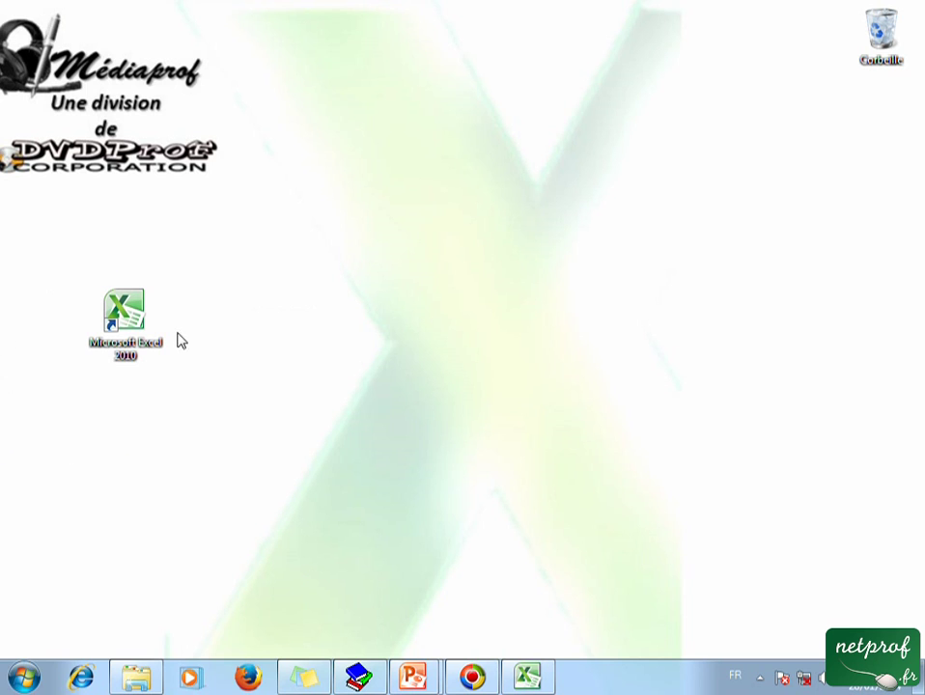
{"action": "left_click", "coordinate": [136, 317]}
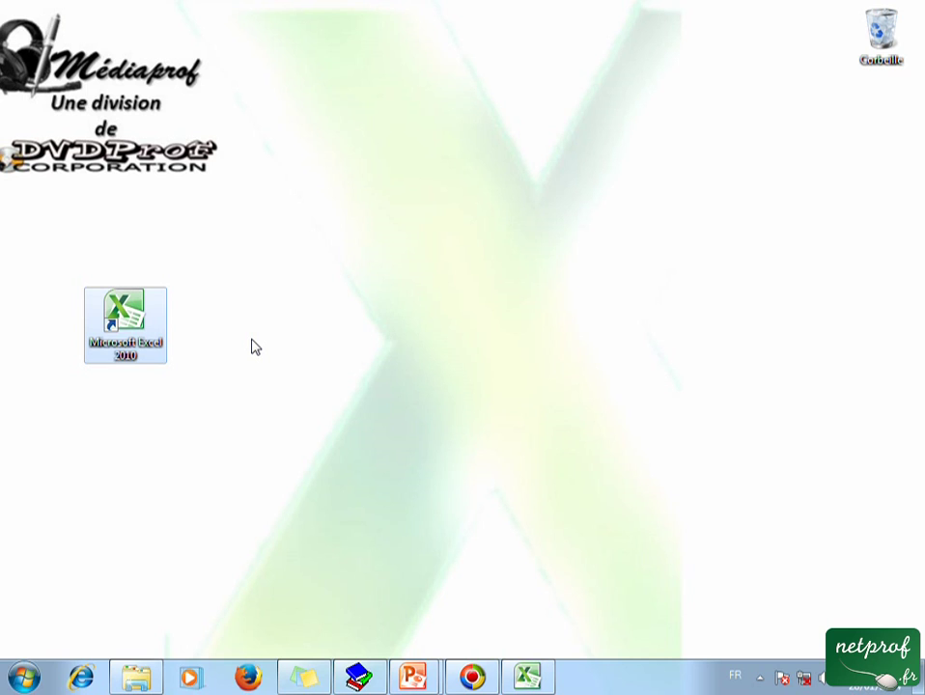
Open another Excel 2010 window via the desktop shortcut's Ouvrir command.
{"action": "left_click", "coordinate": [123, 415]}
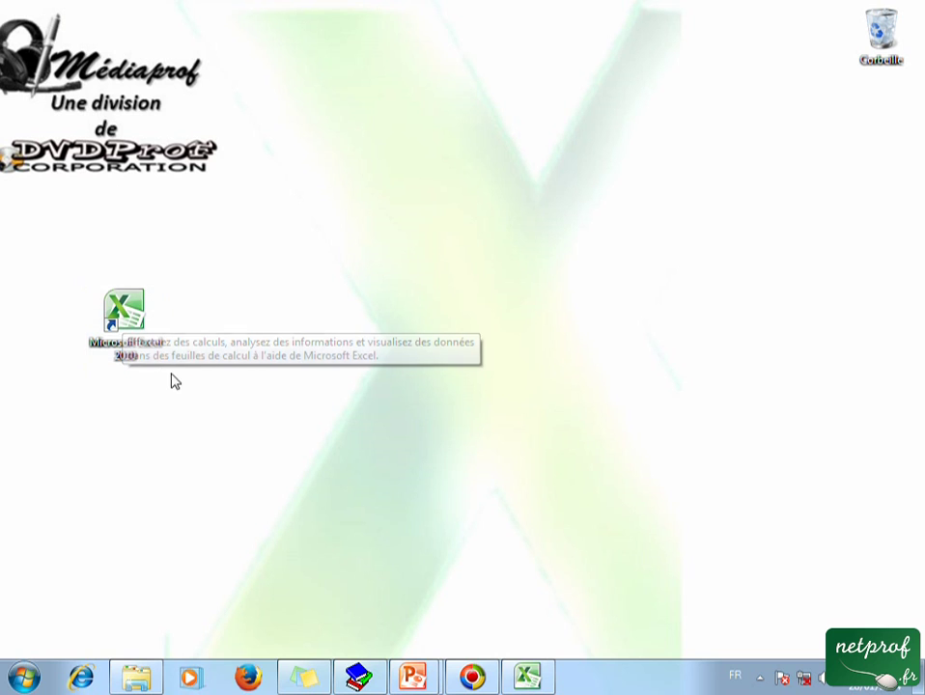
{"action": "right_click", "coordinate": [149, 335]}
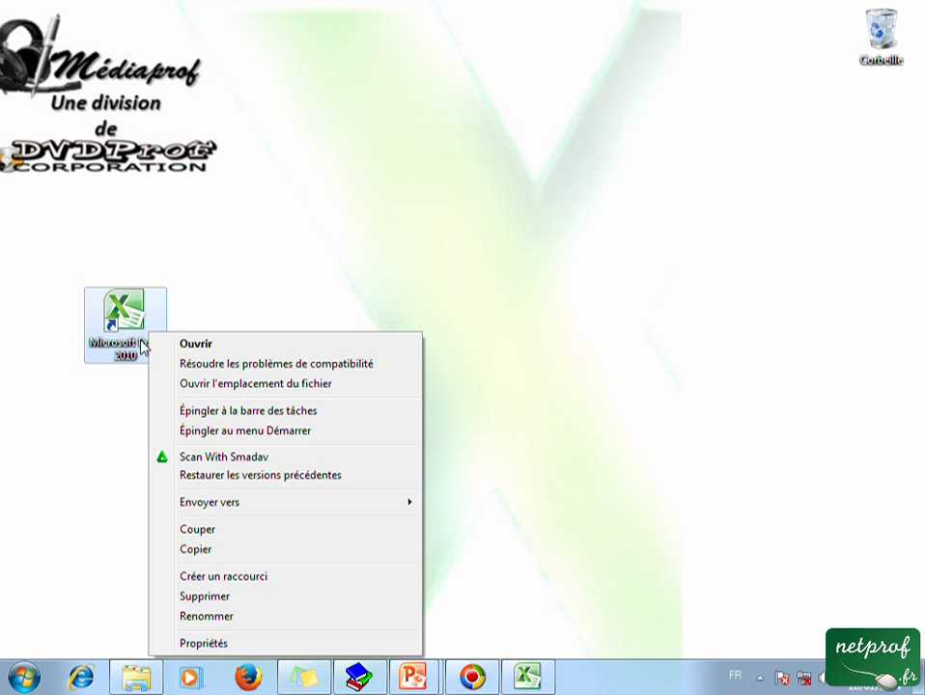
{"action": "left_click", "coordinate": [251, 345]}
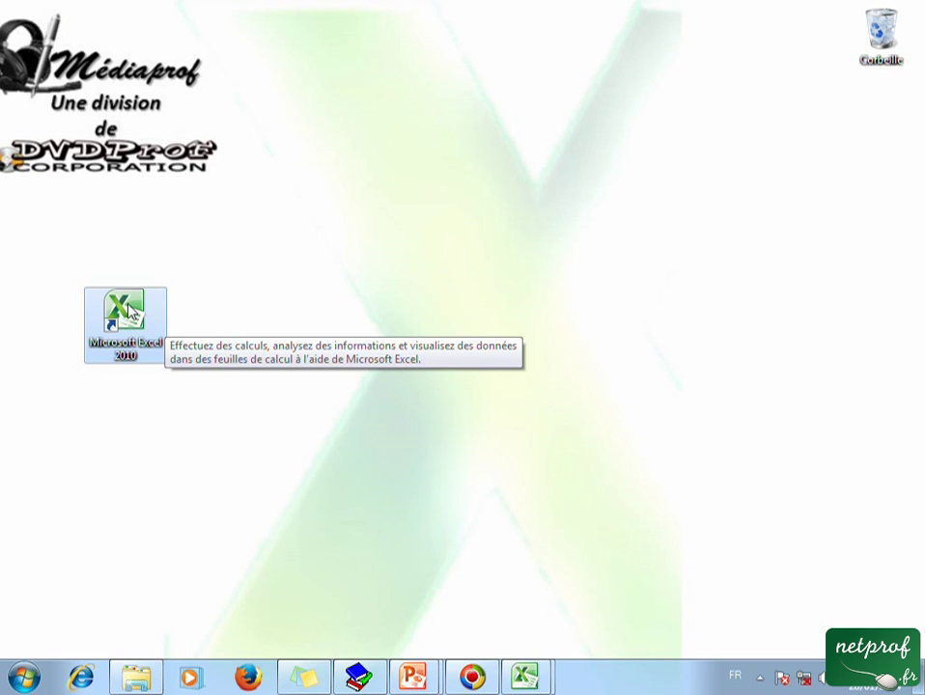
{"action": "double_click", "coordinate": [125, 309]}
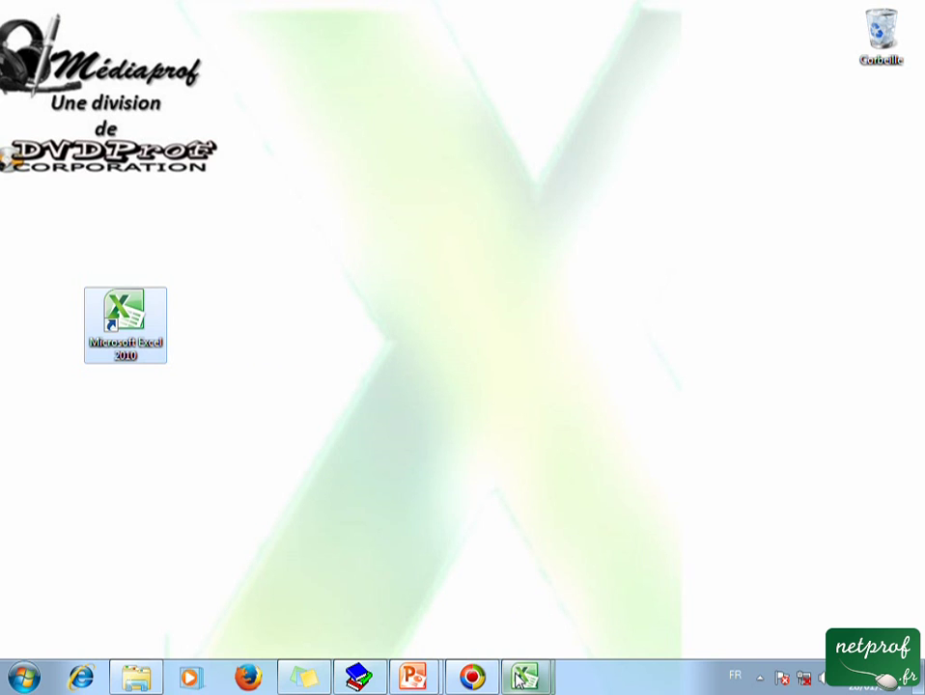
{"action": "mouse_move", "coordinate": [525, 675]}
{"action": "left_click", "coordinate": [598, 547]}
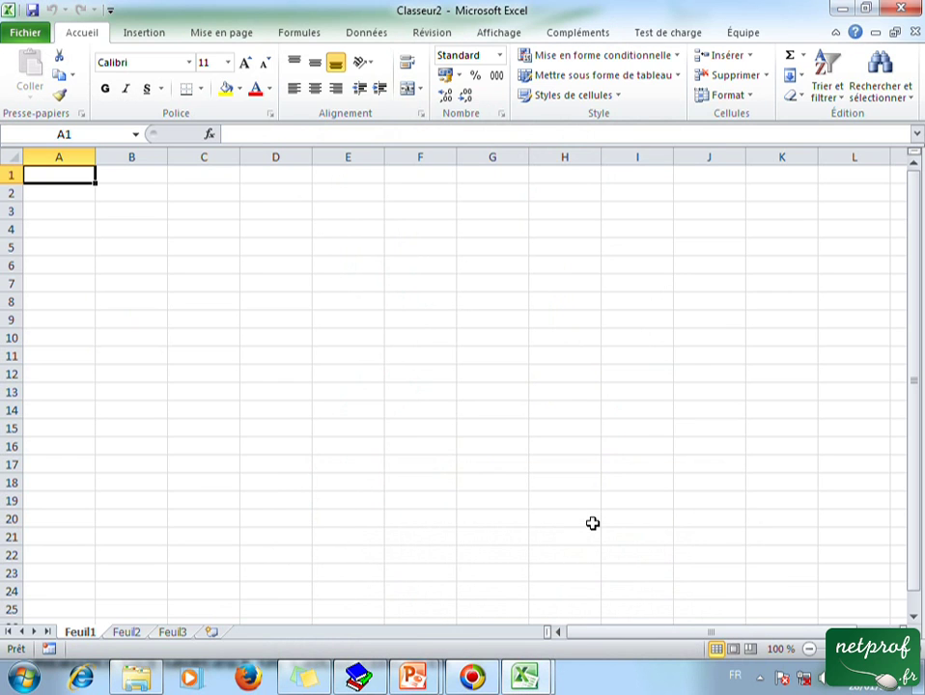